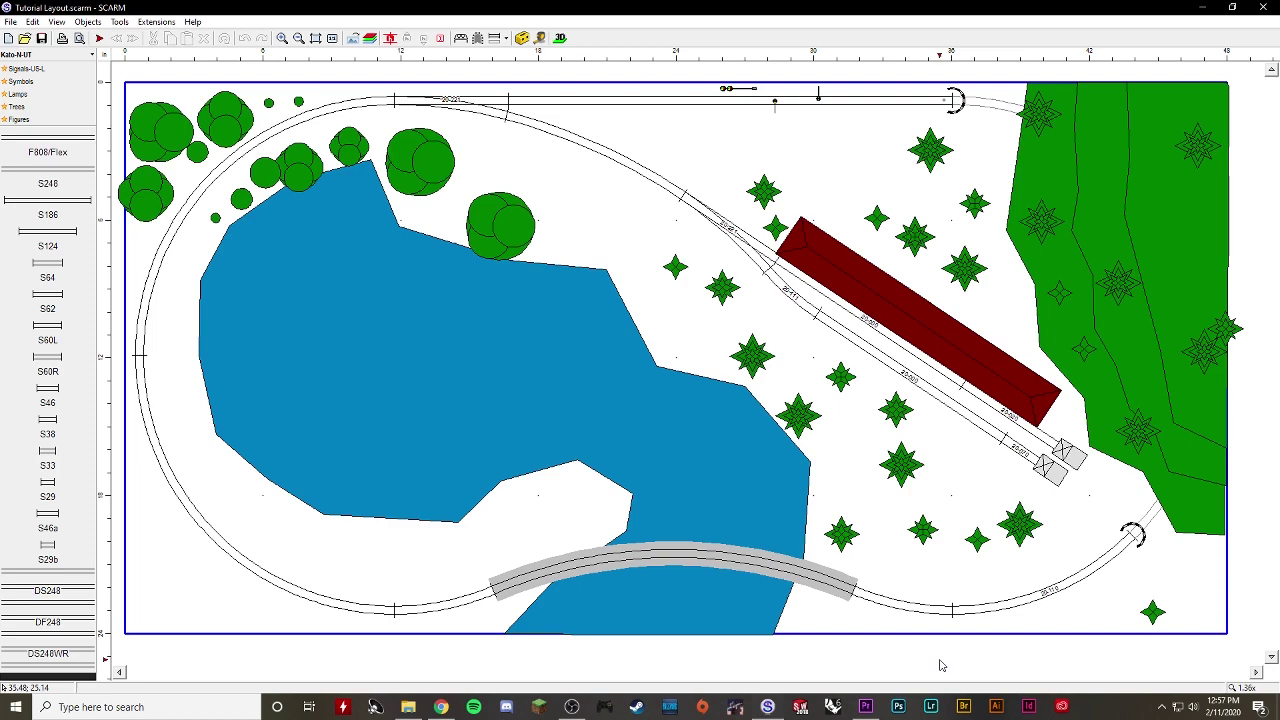
Preview the sample tutorial layout in the 3D view with Ctrl+3
key("ctrl+3")
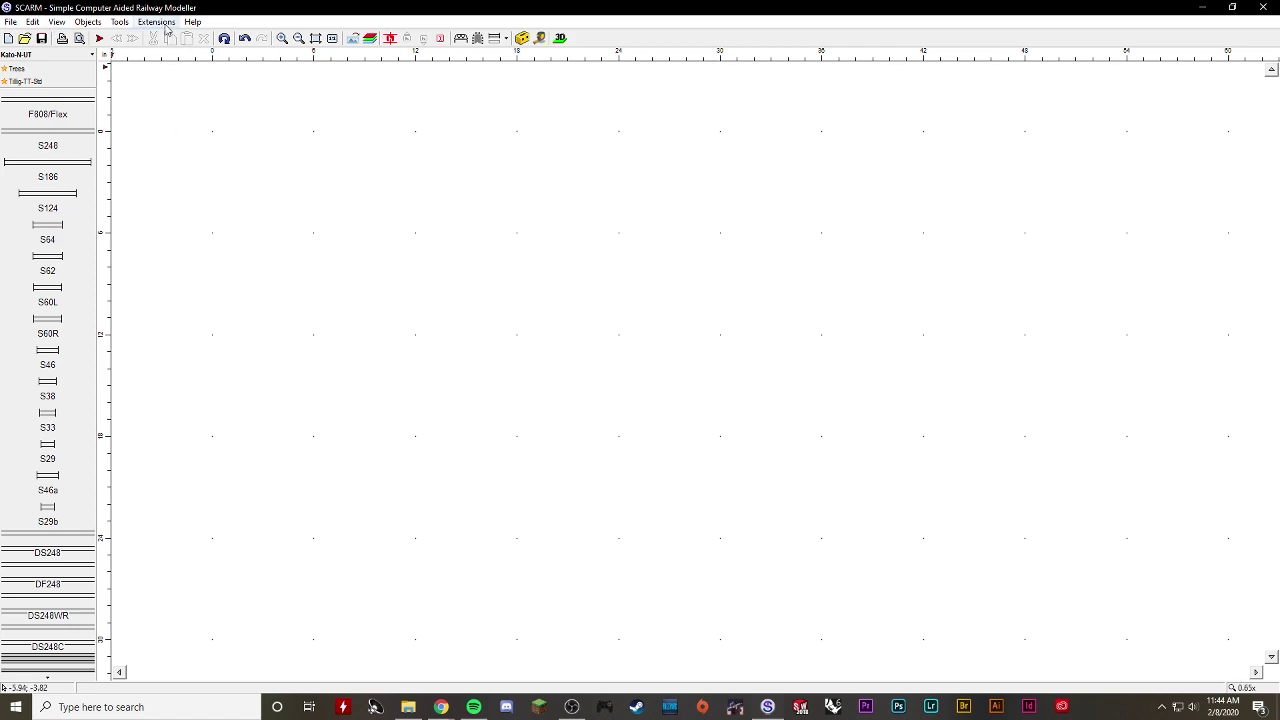
Create a 4 by 2 test rectangular baseboard from the Toolbox
left_click(119, 22)
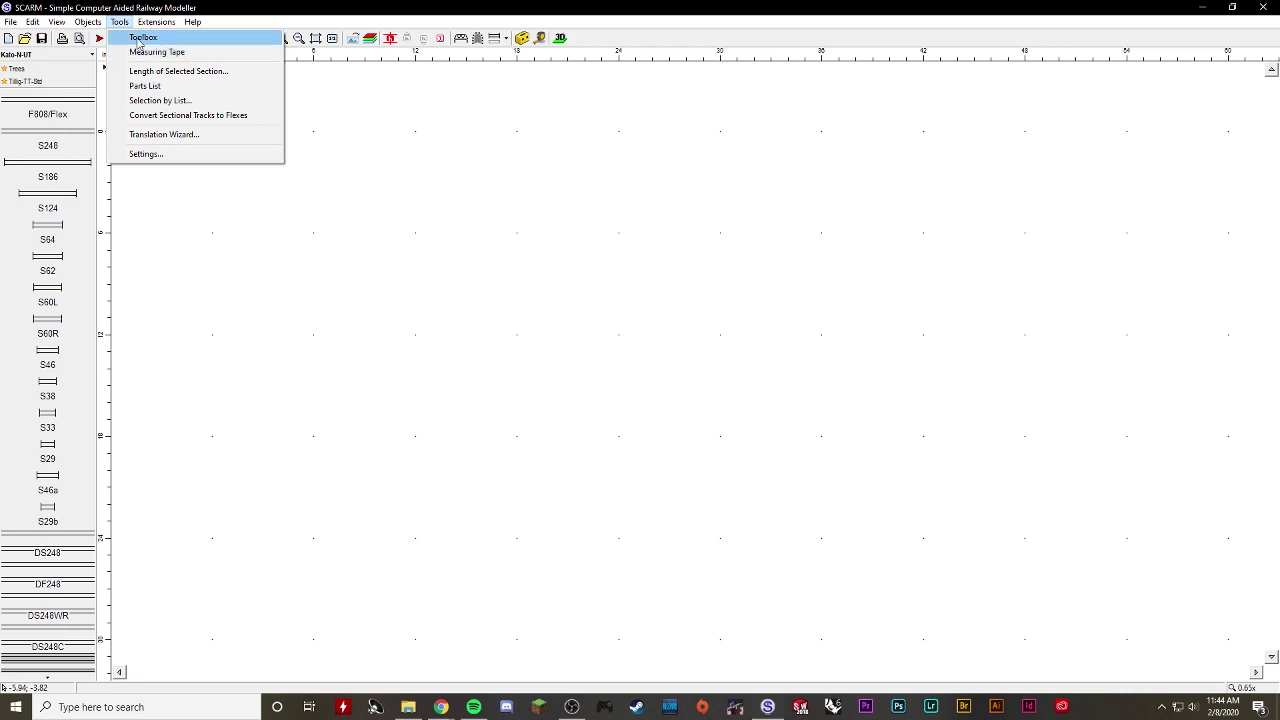
left_click(139, 38)
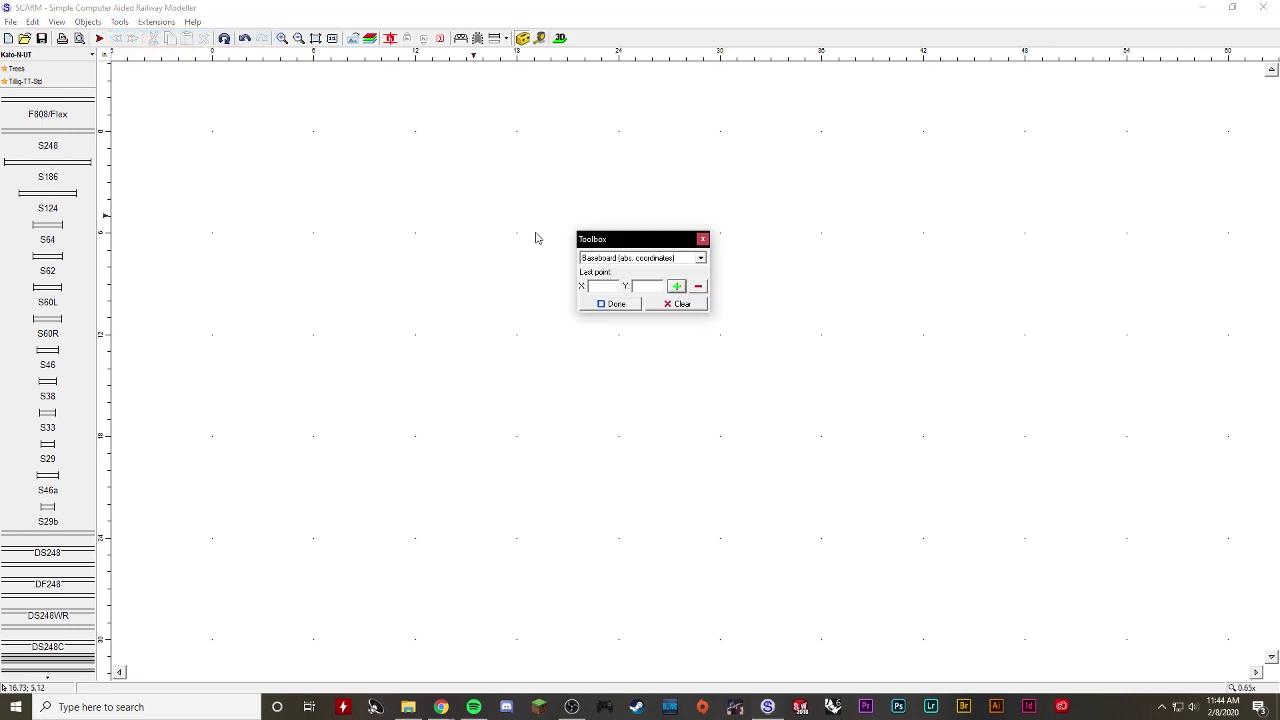
left_click(696, 261)
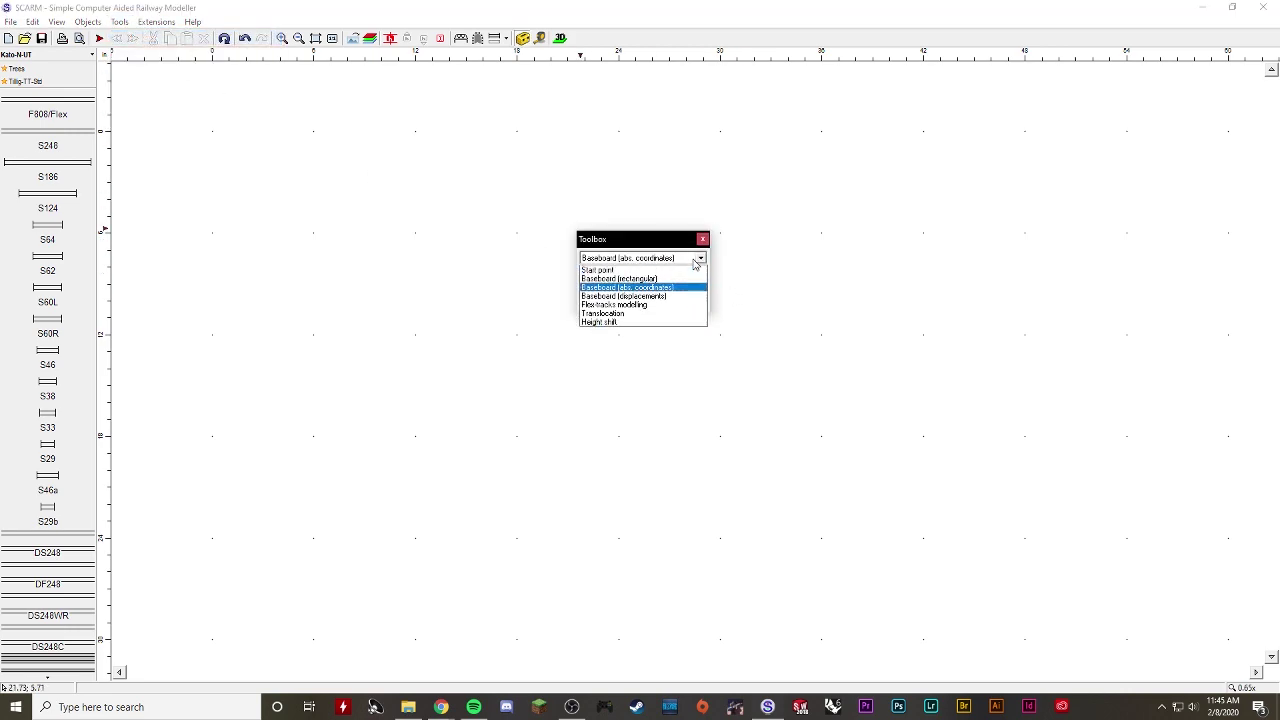
left_click(670, 279)
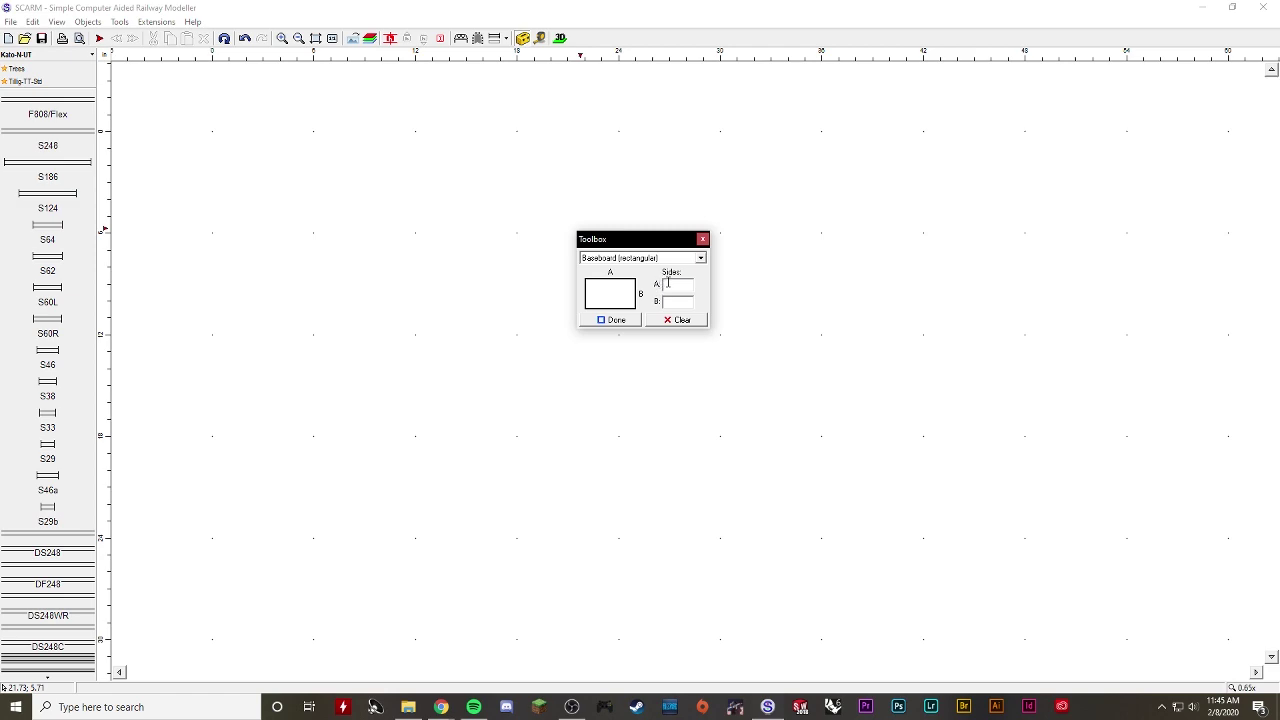
type("4")
type("2")
left_click(614, 320)
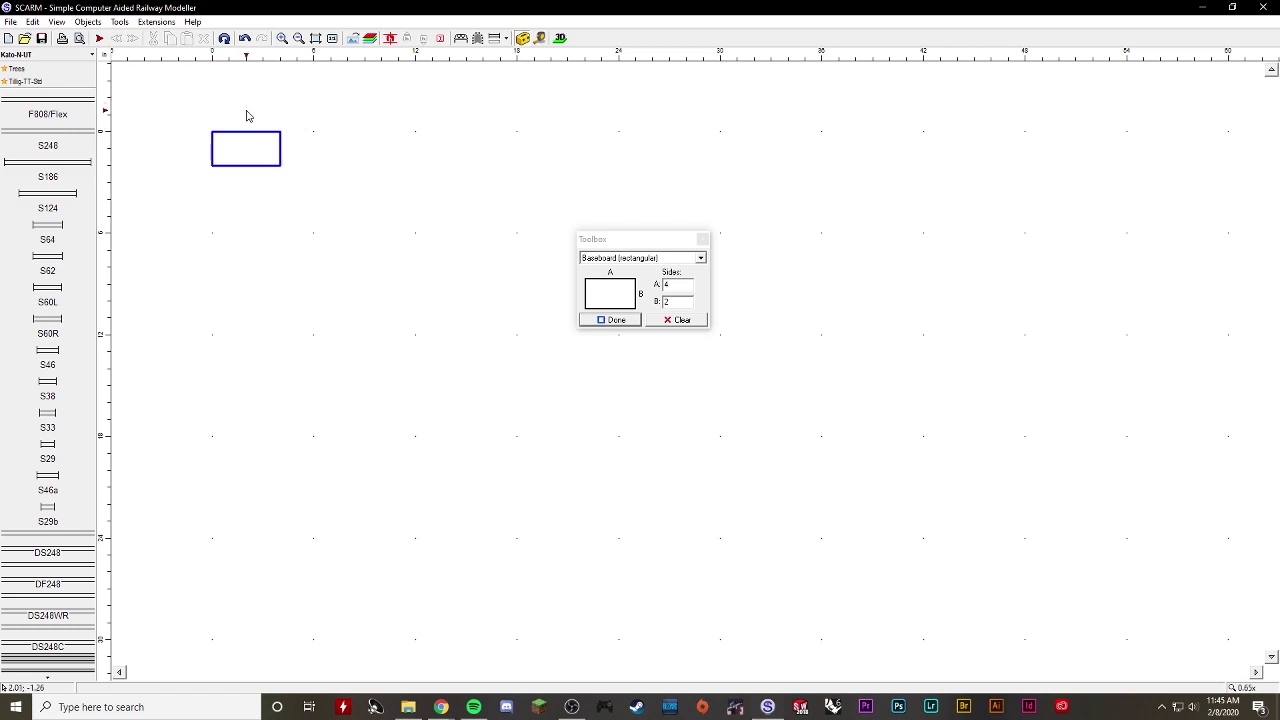
Clear the test board and reselect Baseboard (rectangular) mode
left_click(694, 323)
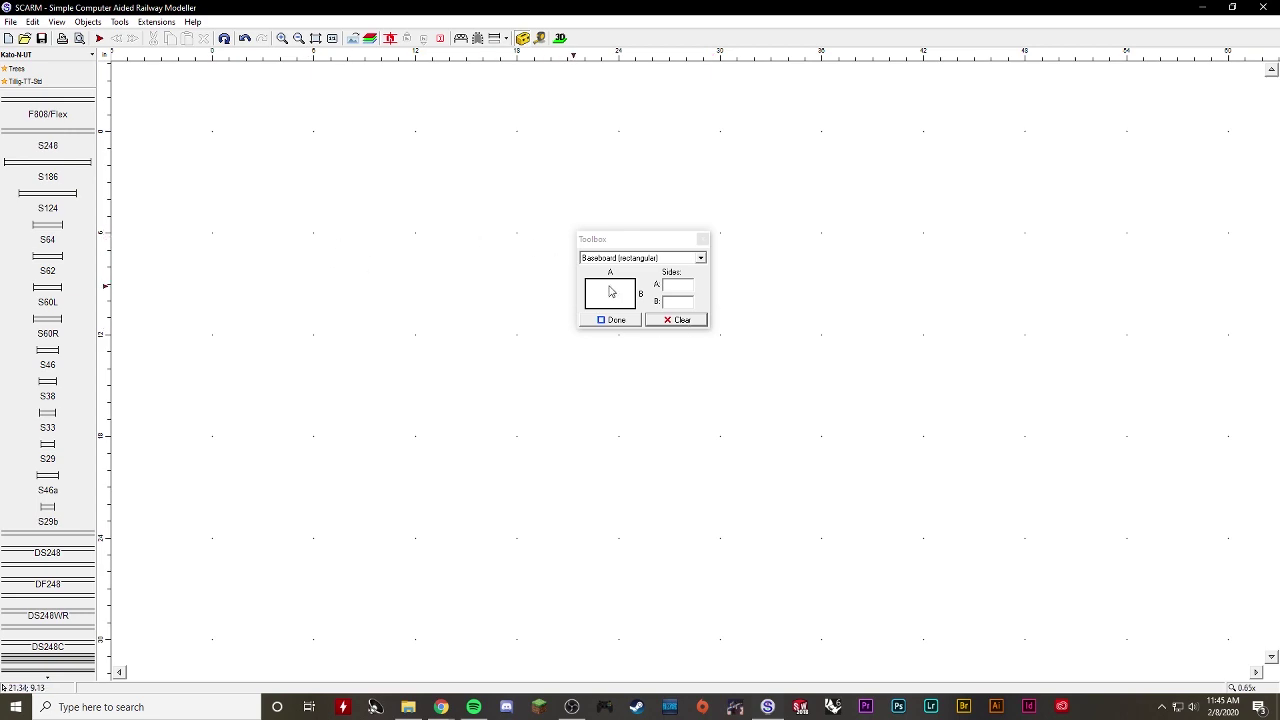
left_click(670, 260)
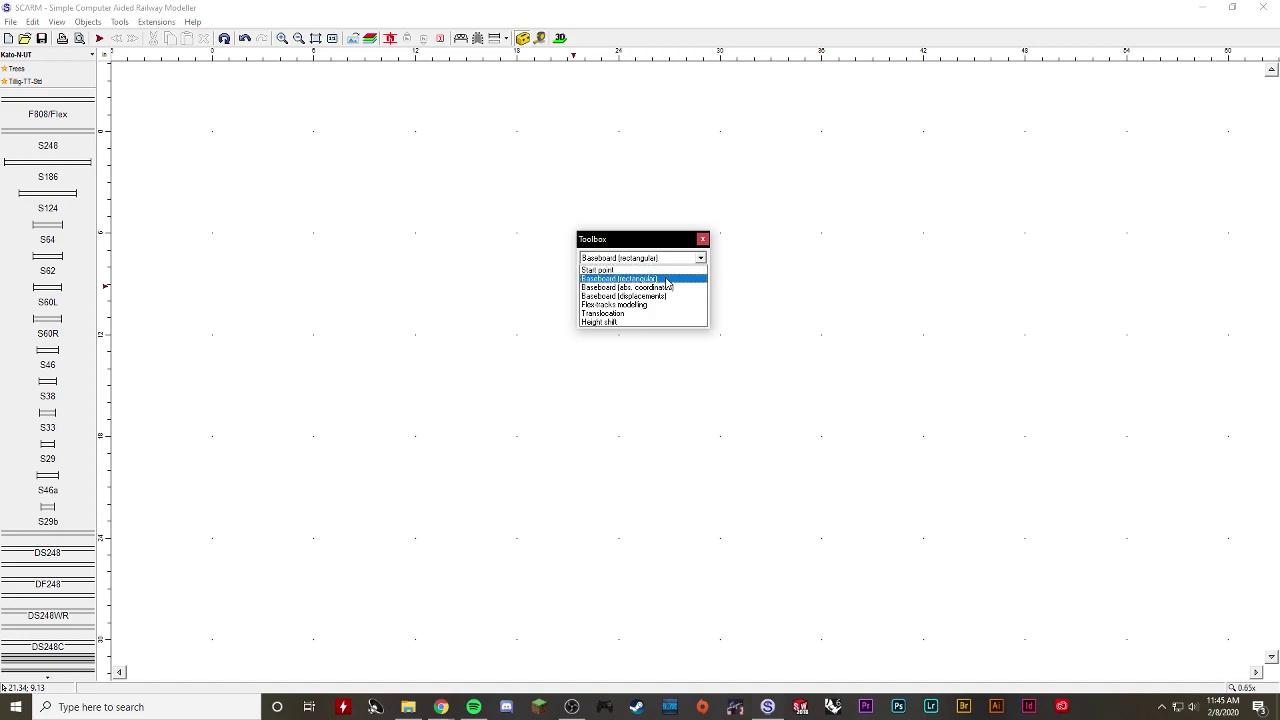
left_click(667, 281)
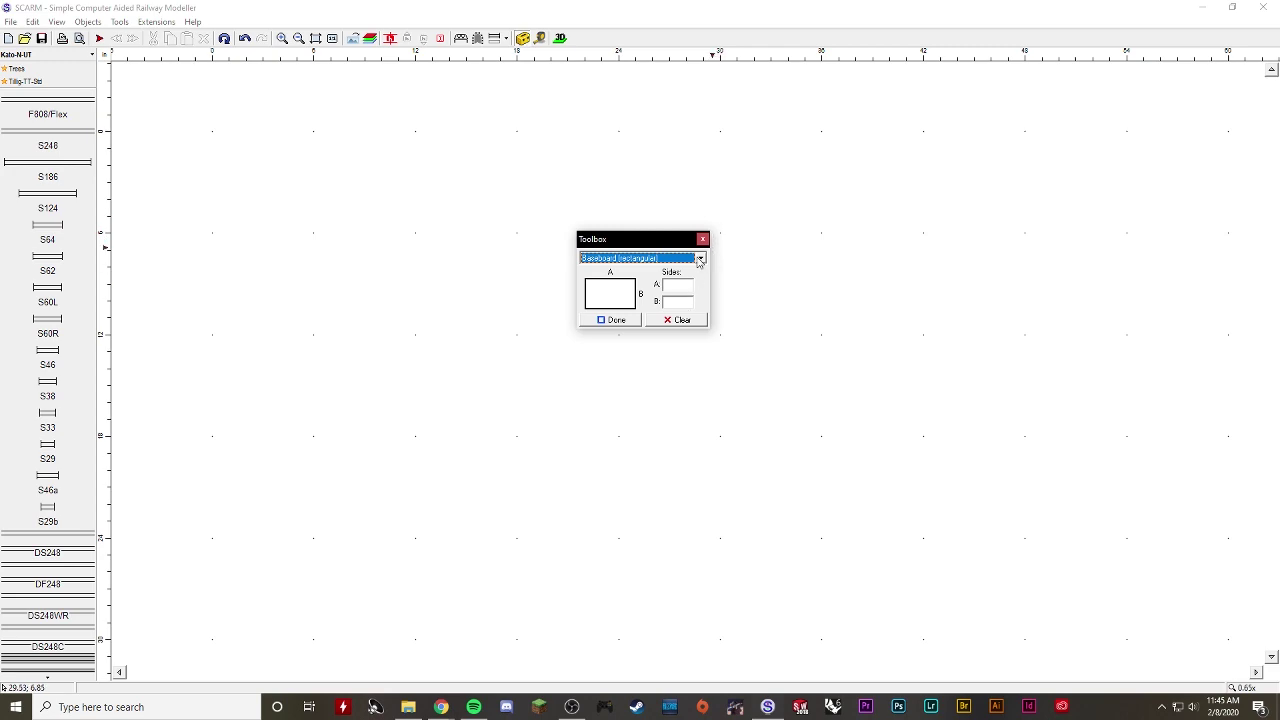
Switch to Baseboard (abs. coordinates) and add corners at 0,0 and 48,0
left_click(700, 260)
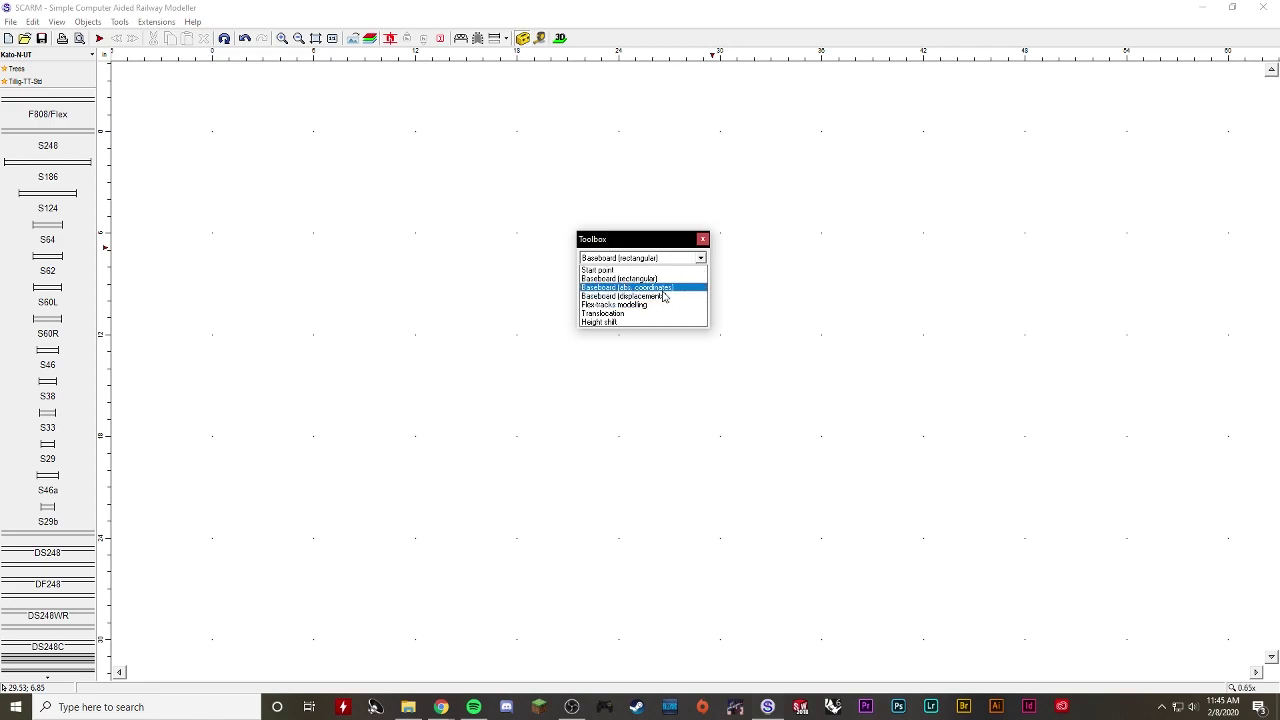
left_click(662, 288)
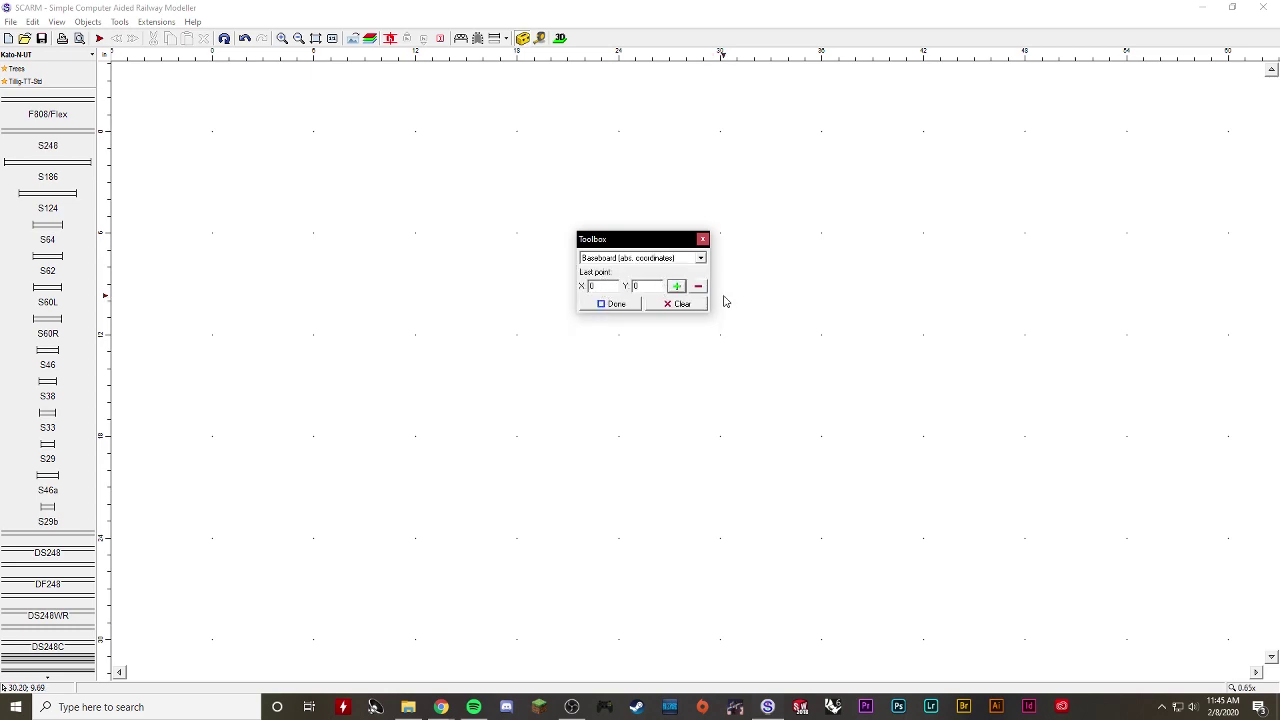
left_click(676, 288)
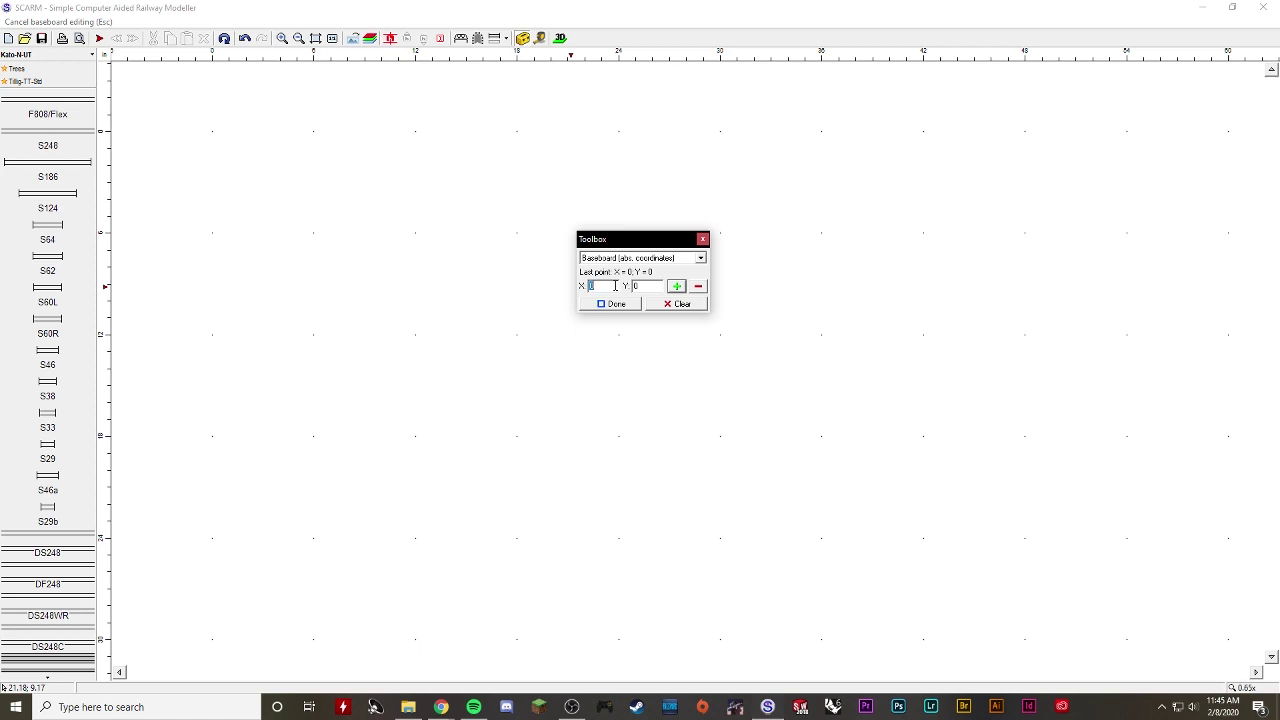
type("48")
key("Tab")
left_click(684, 288)
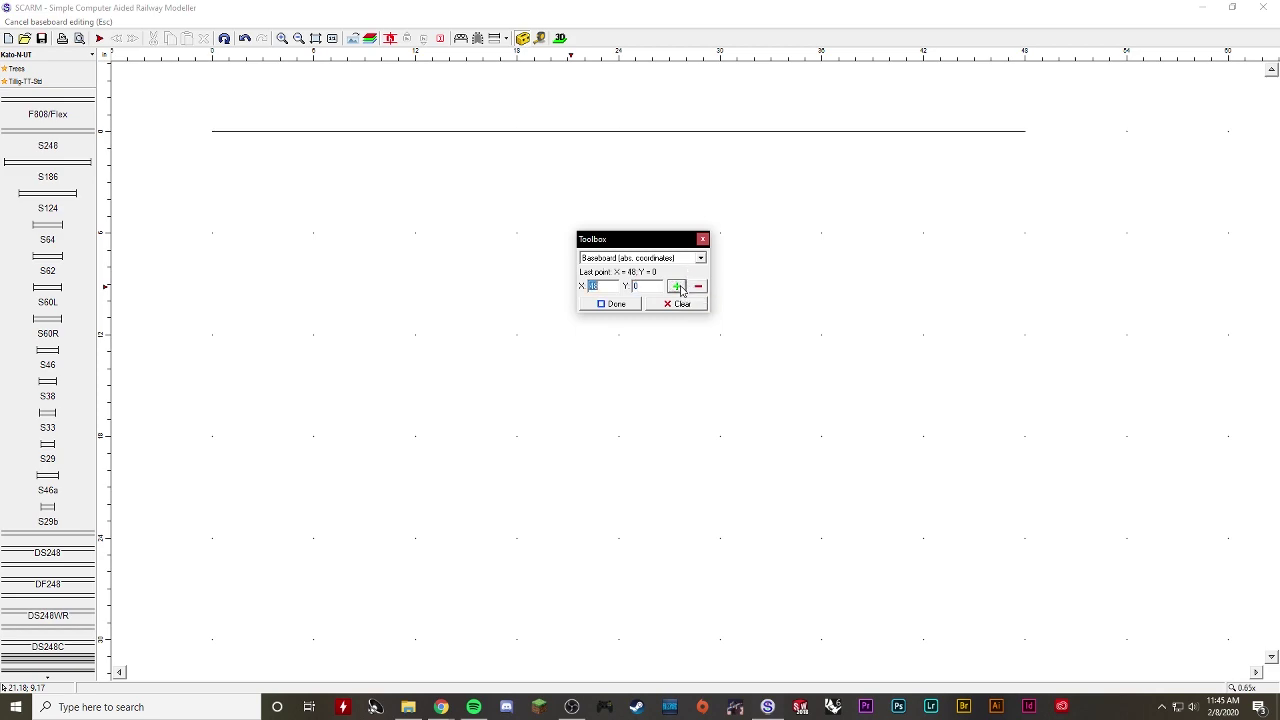
Add the third baseboard corner at X 0, Y 12
left_click(606, 289)
double_click(606, 289)
type("0")
key("Tab")
type("12")
left_click(677, 287)
Move the Toolbox aside and add a final corner at 0,0 to close the outline
left_click_drag(659, 245, 862, 327)
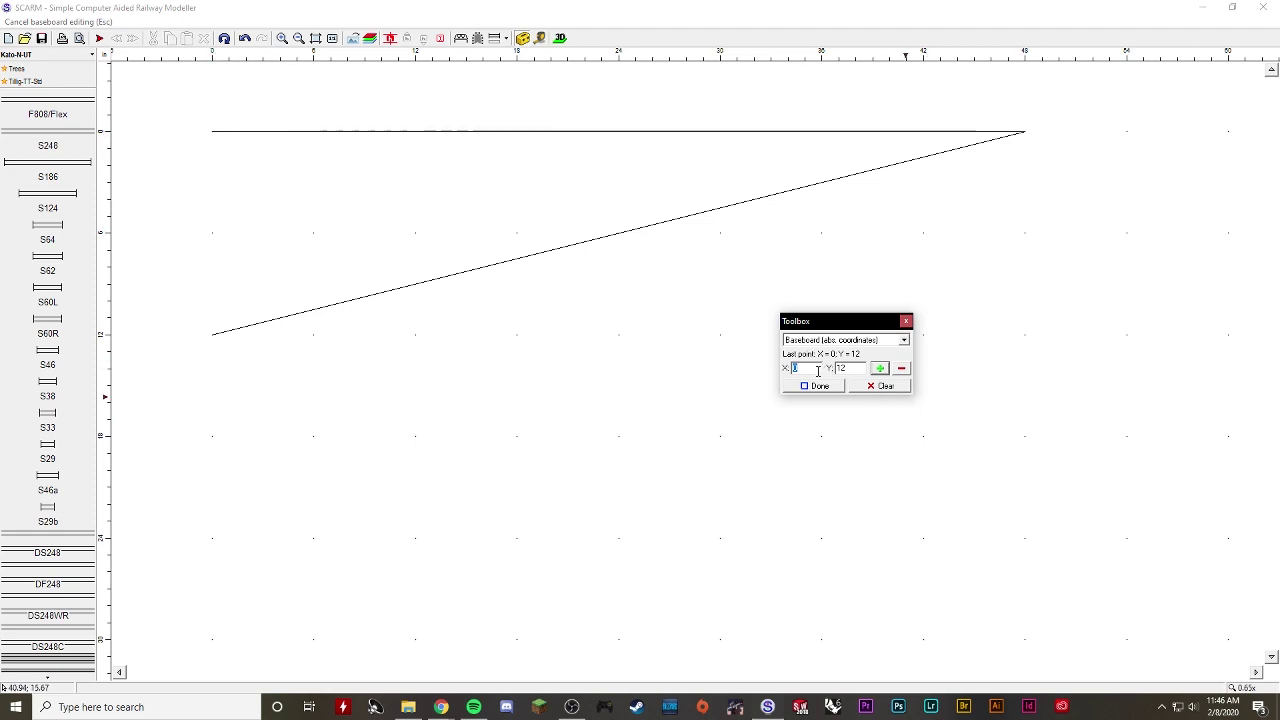
left_click(849, 367)
double_click(849, 367)
type("0")
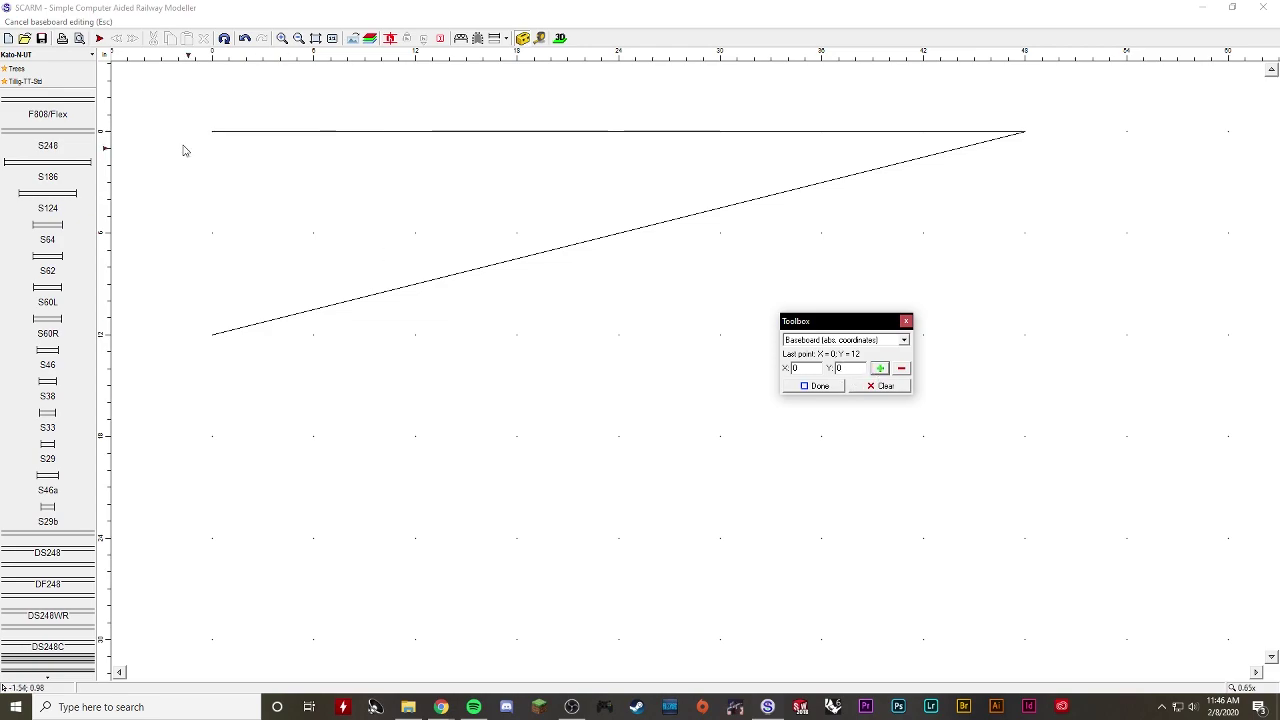
left_click(880, 369)
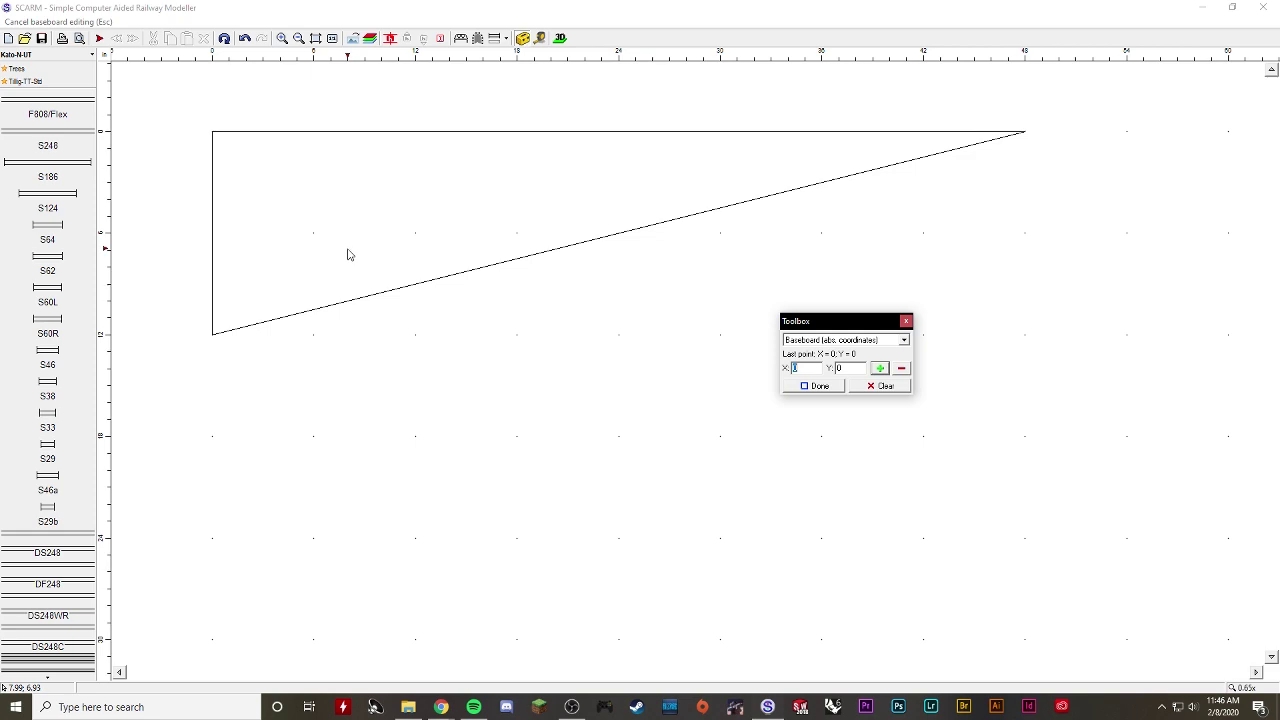
Finish the triangular baseboard and check it in the 3D viewer
left_click(820, 386)
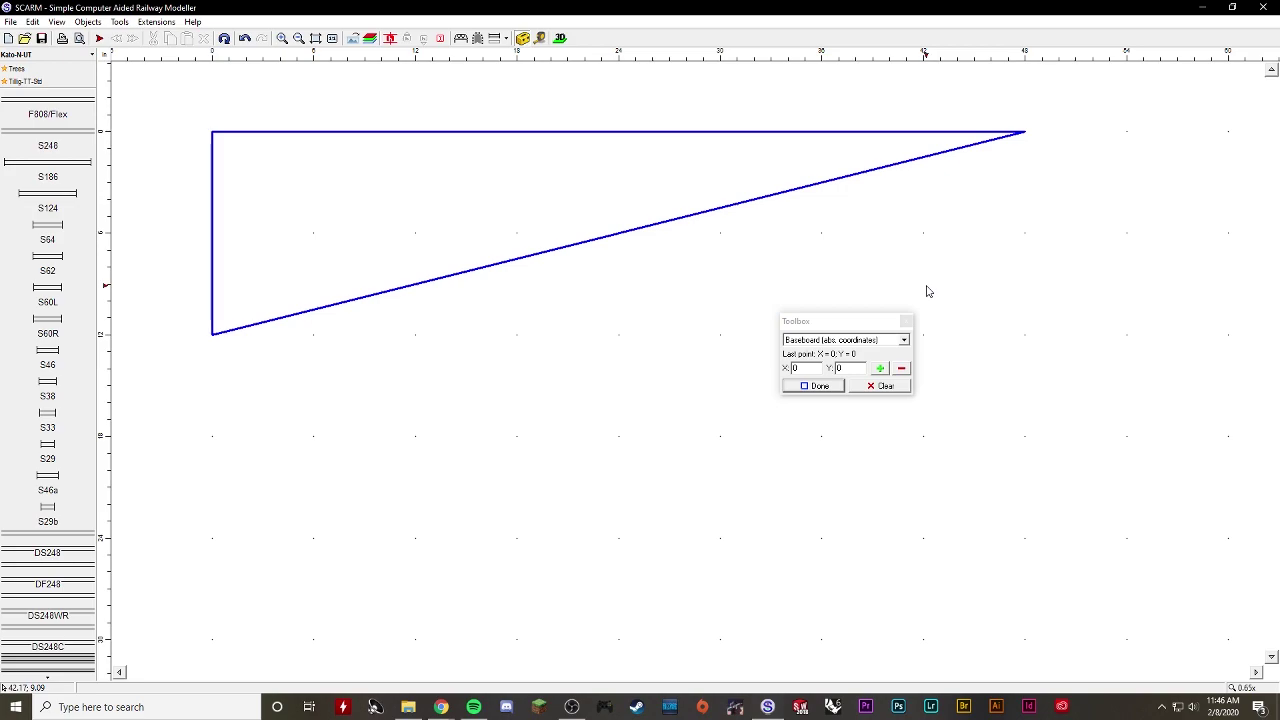
left_click(561, 38)
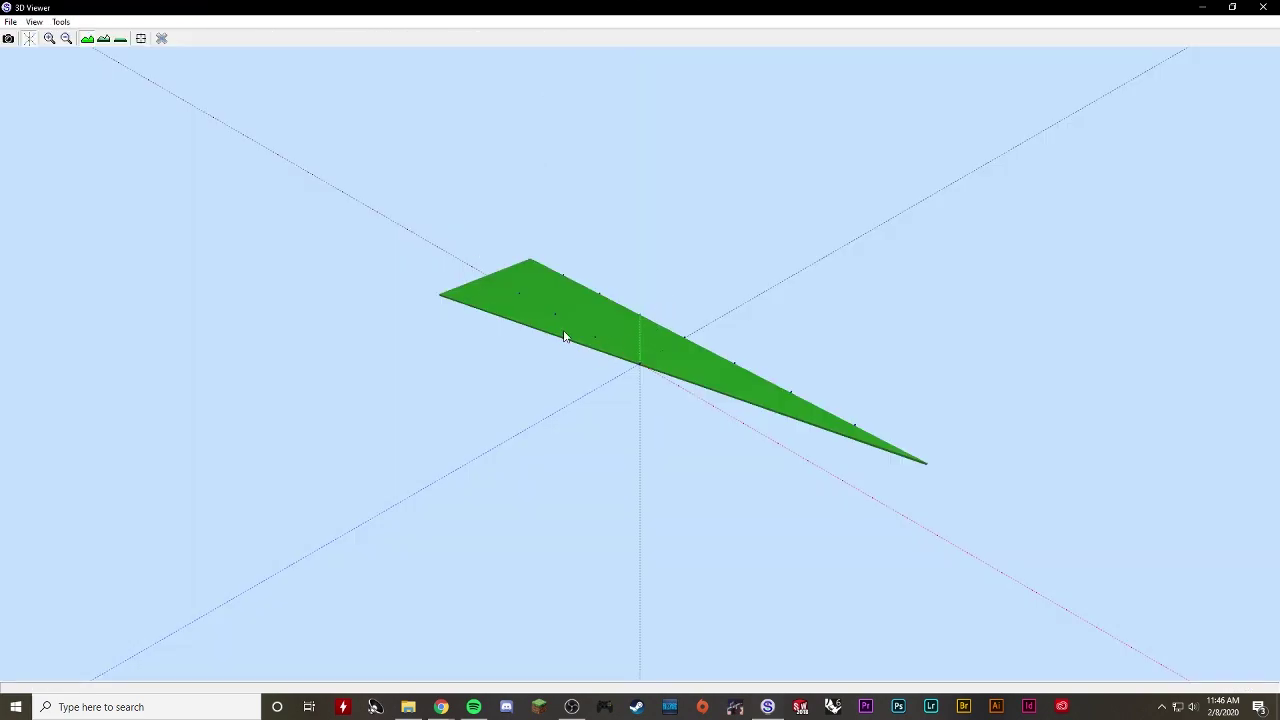
left_click(161, 38)
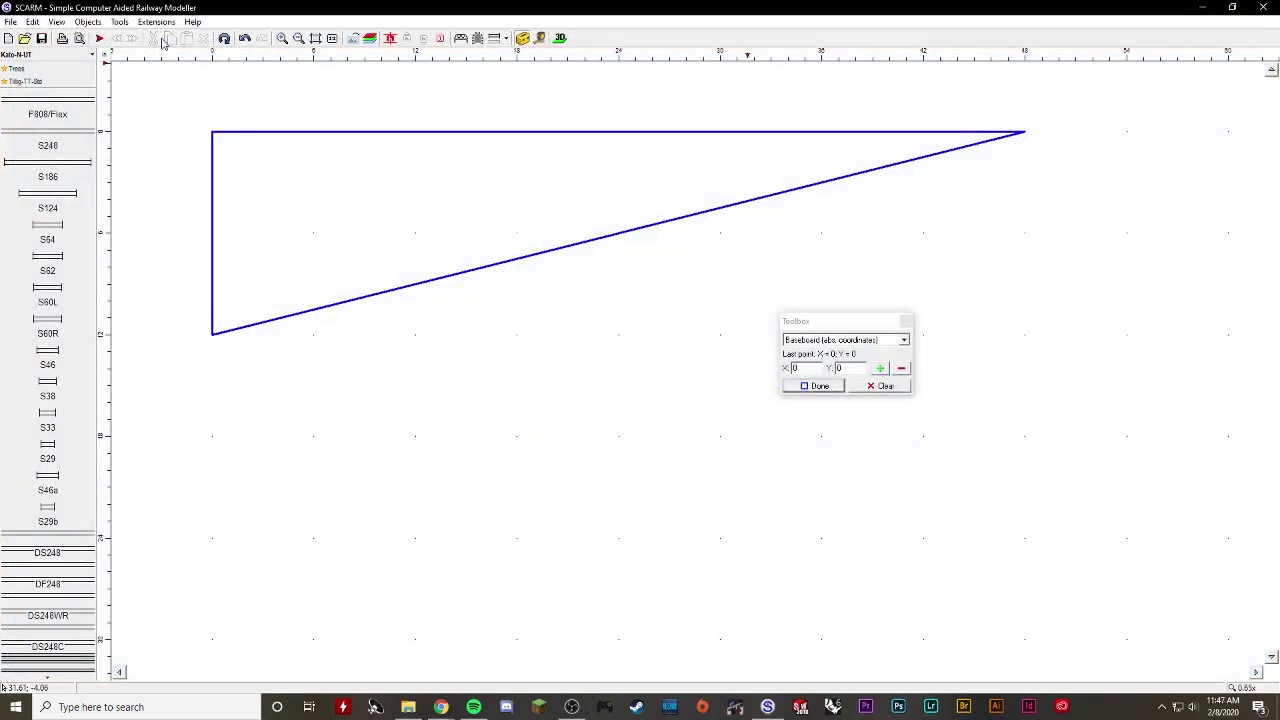
Clear the triangle, try a 48×24 rectangular baseboard, then erase it and close the Toolbox
left_click(878, 386)
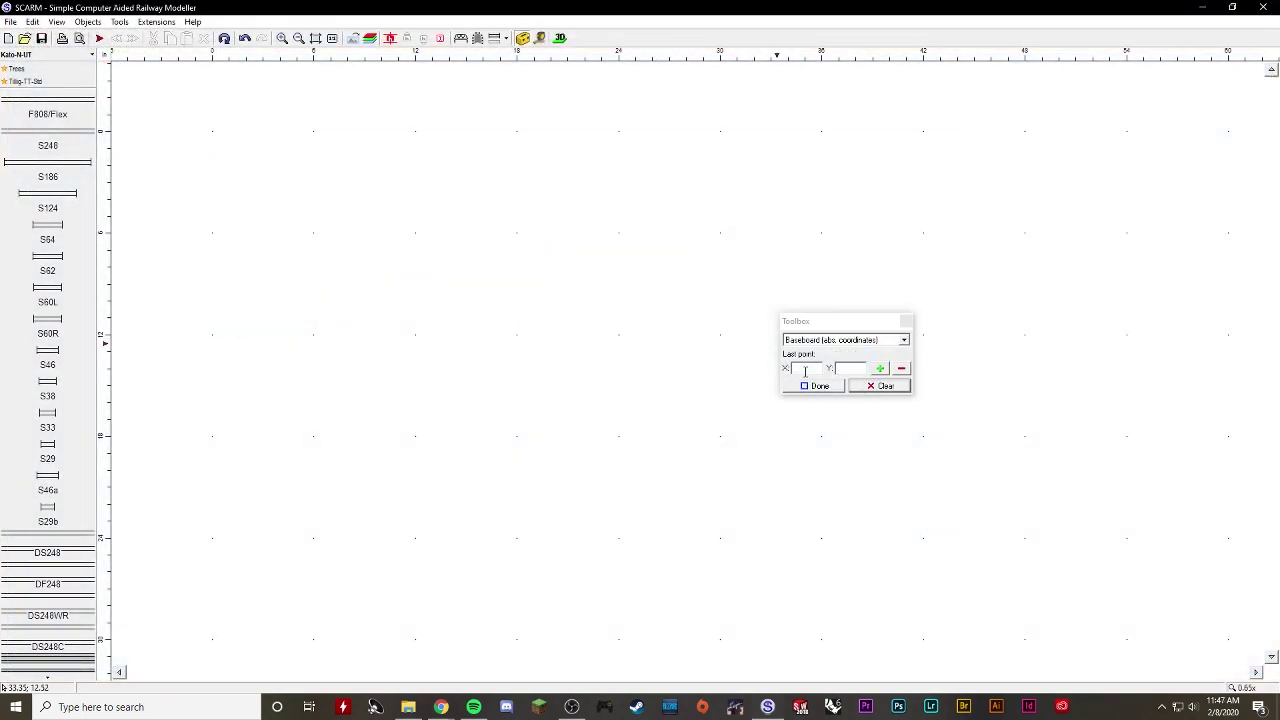
left_click(866, 341)
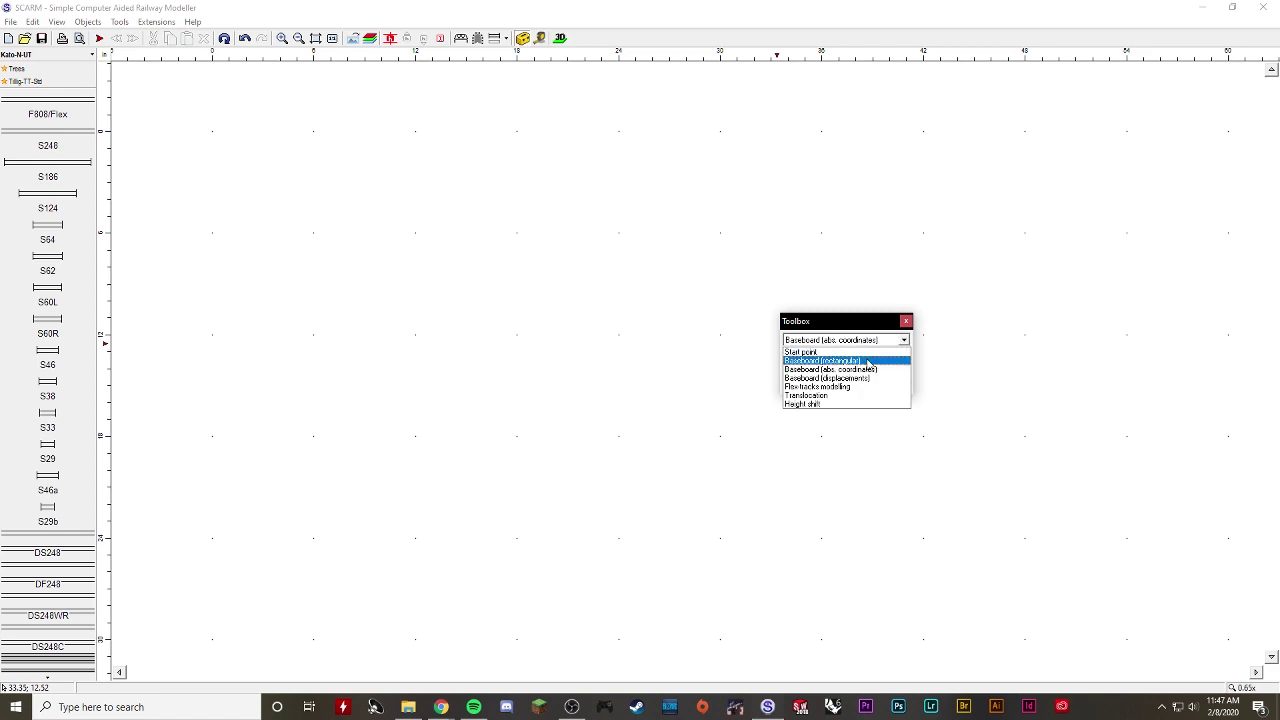
left_click(867, 362)
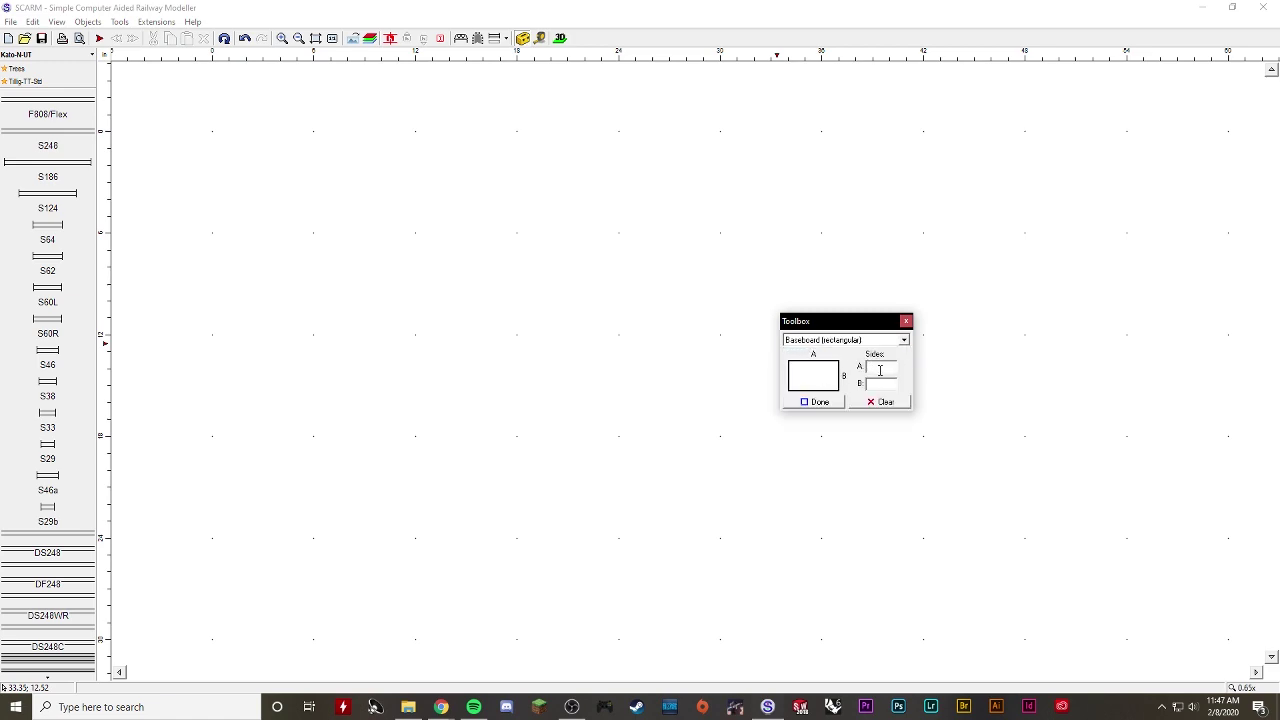
left_click(880, 370)
type("48")
type("24")
left_click(836, 404)
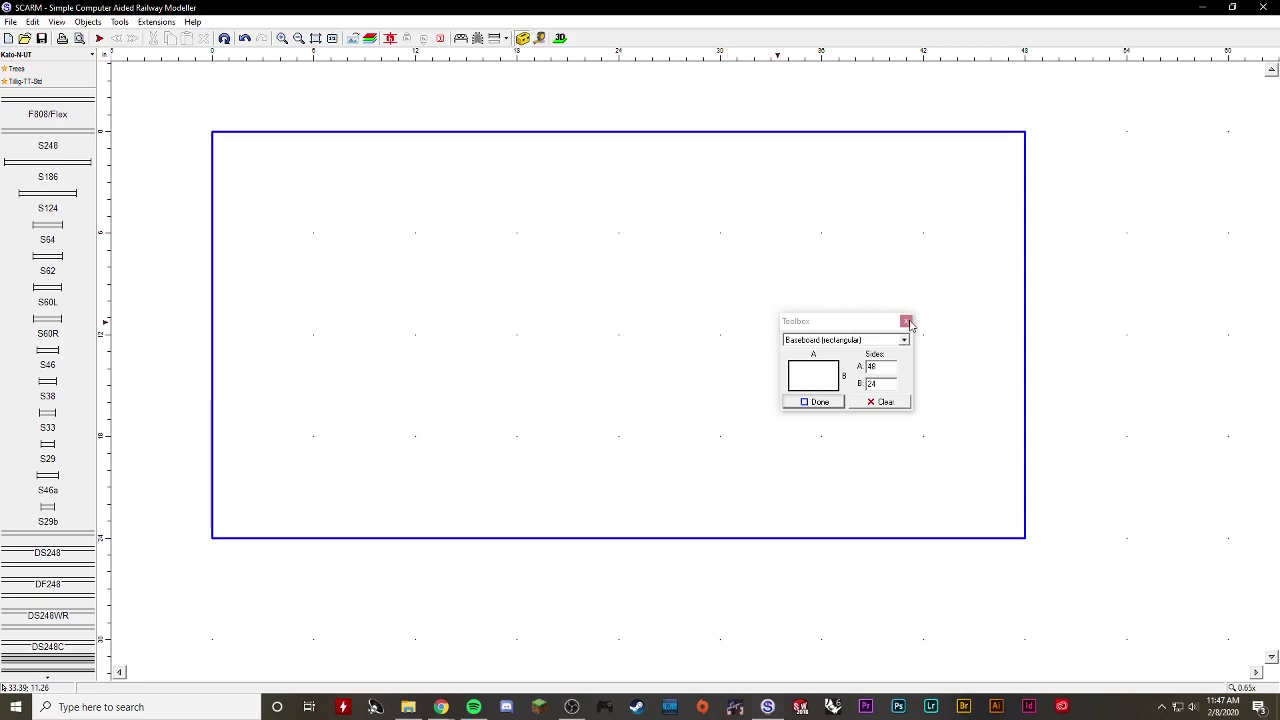
left_click(885, 404)
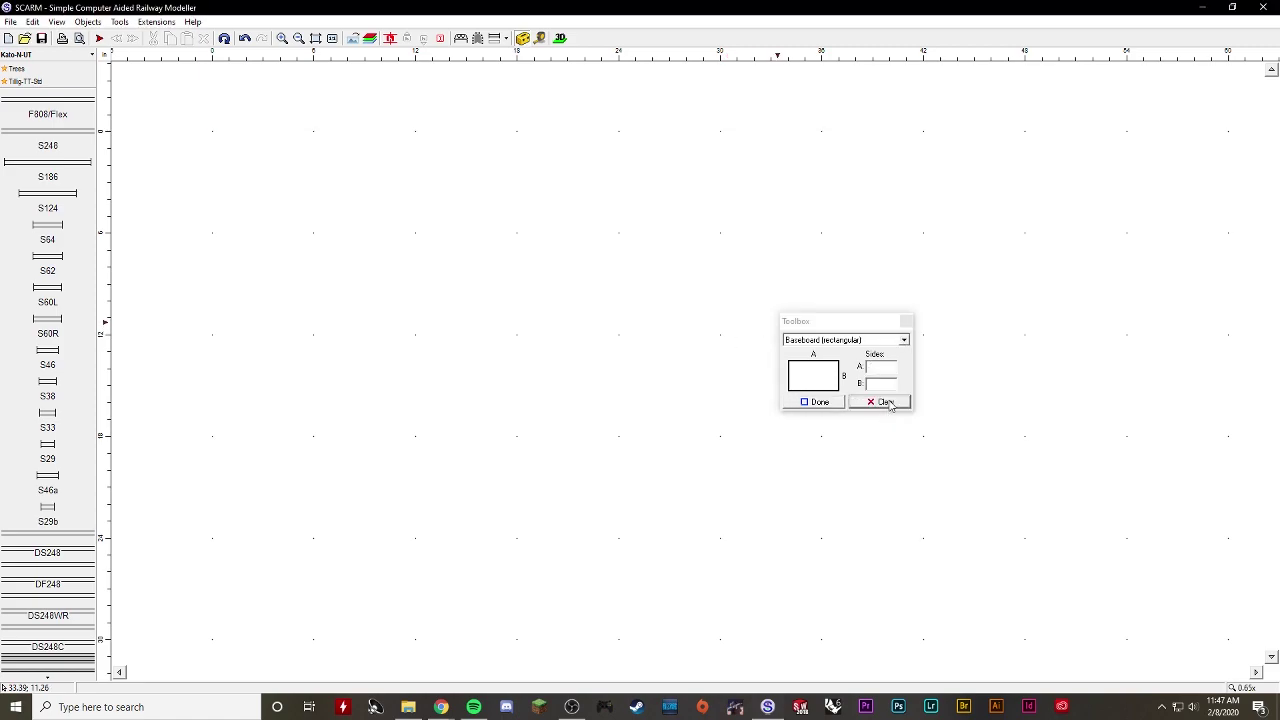
left_click(906, 322)
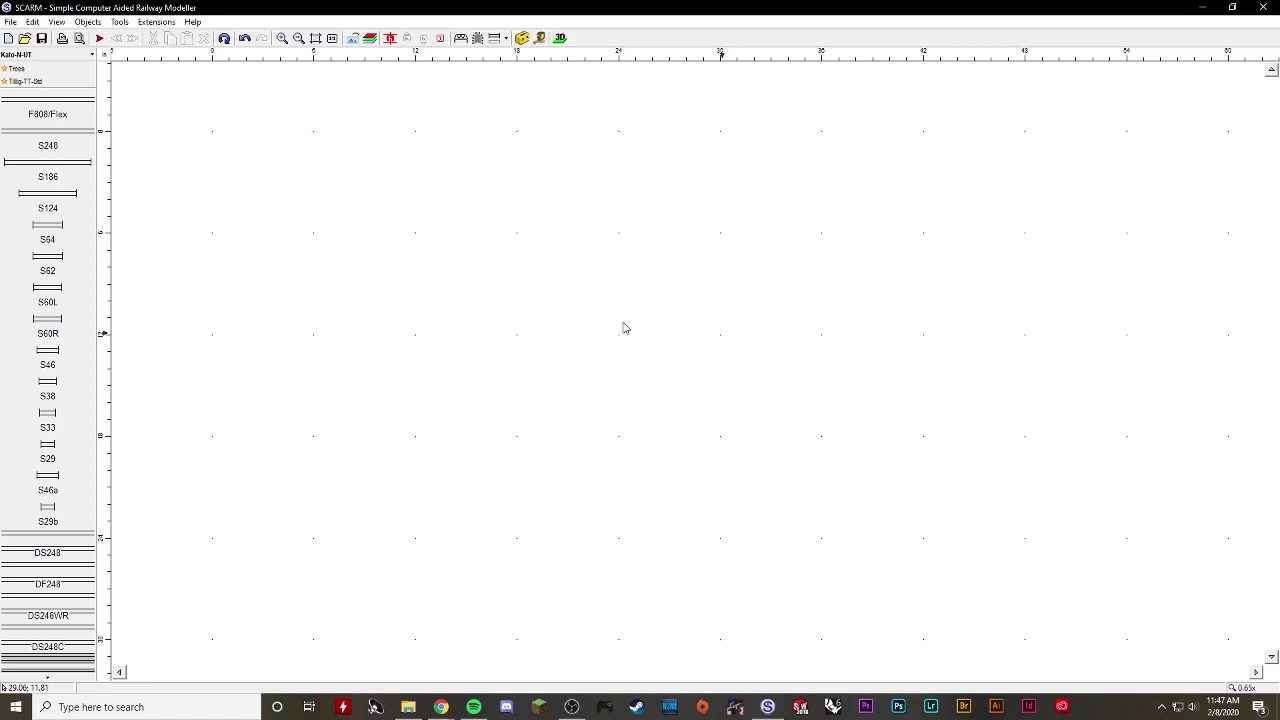
Draw an irregular freehand baseboard outline with Create Baseboard, closing it at the start point
right_click(219, 140)
left_click(240, 167)
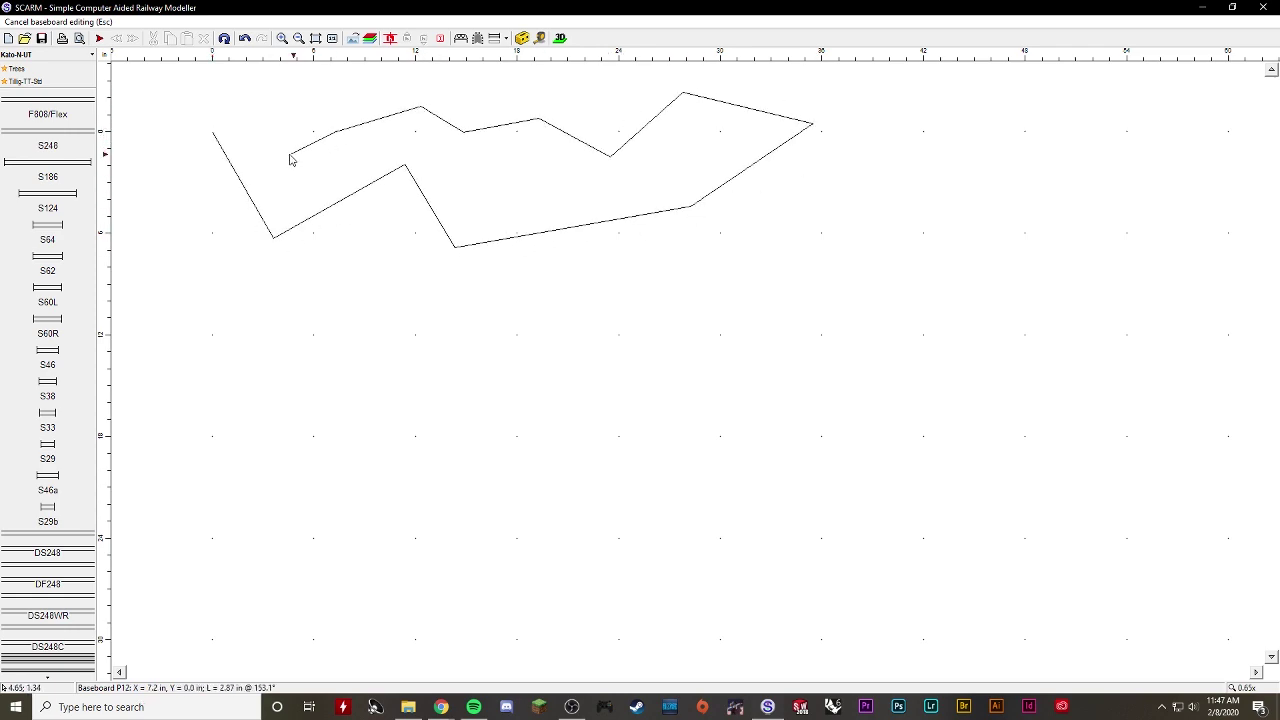
left_click(262, 122)
left_click(217, 112)
left_click(212, 132)
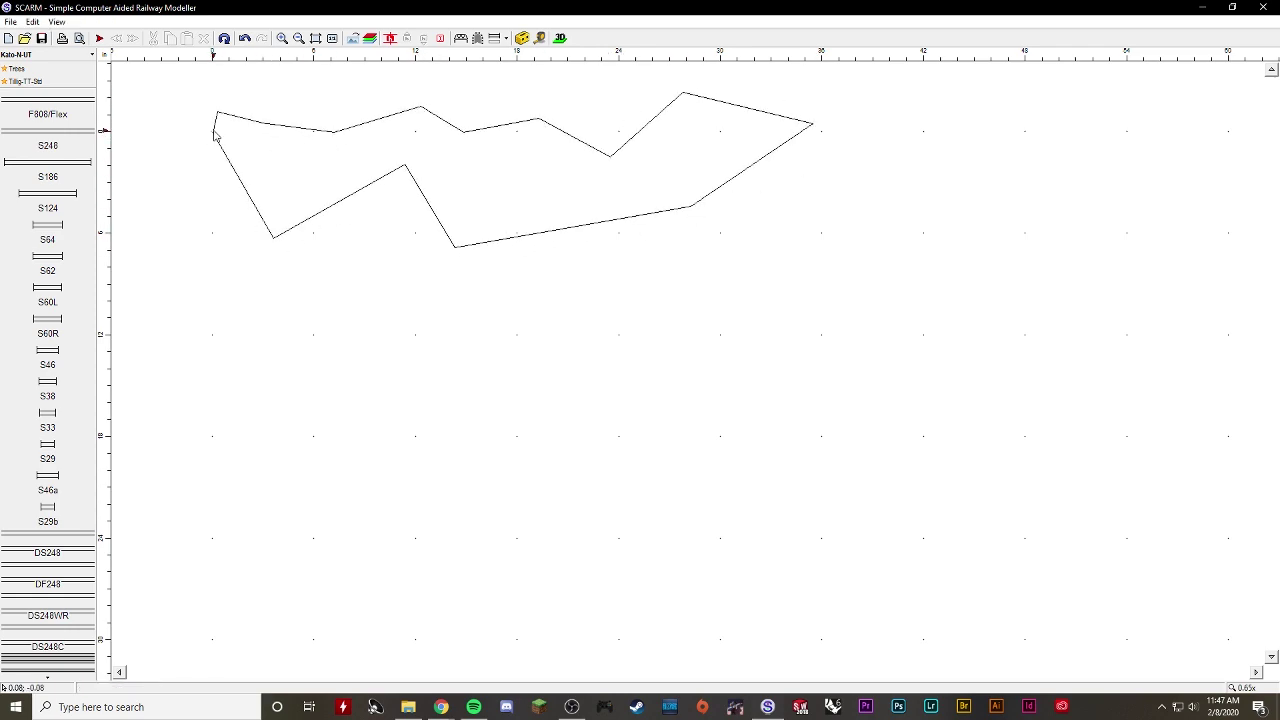
Preview the freehand baseboard in the 3D viewer
left_click(561, 39)
scroll(638, 376, "up", 3)
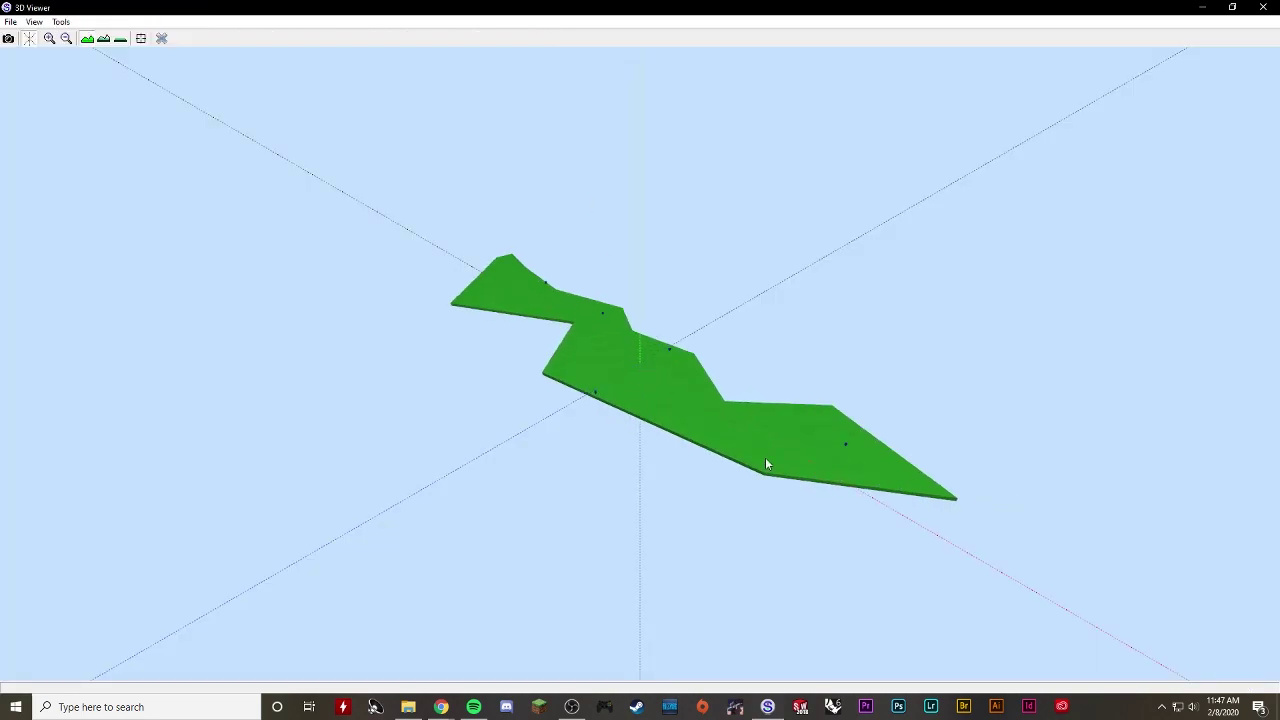
left_click(161, 38)
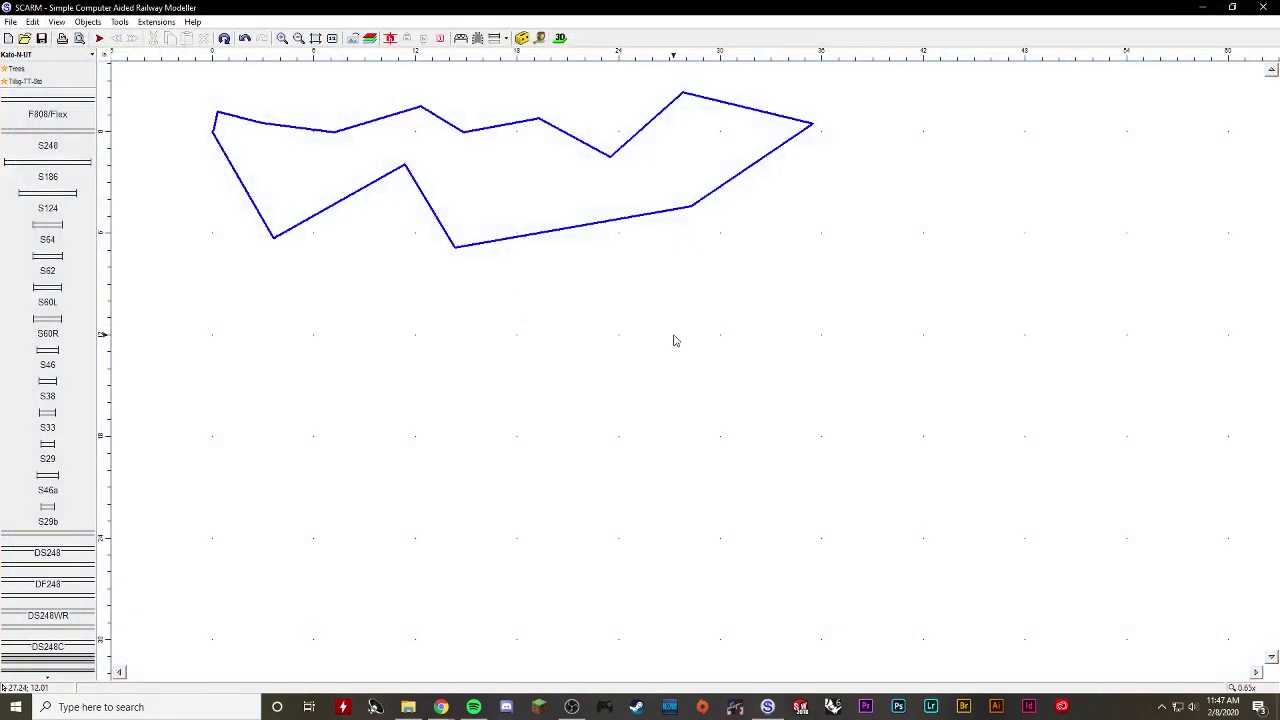
Undo the freehand board, then build a 48 by 24 rectangular baseboard in the Toolbox
key("ctrl+z")
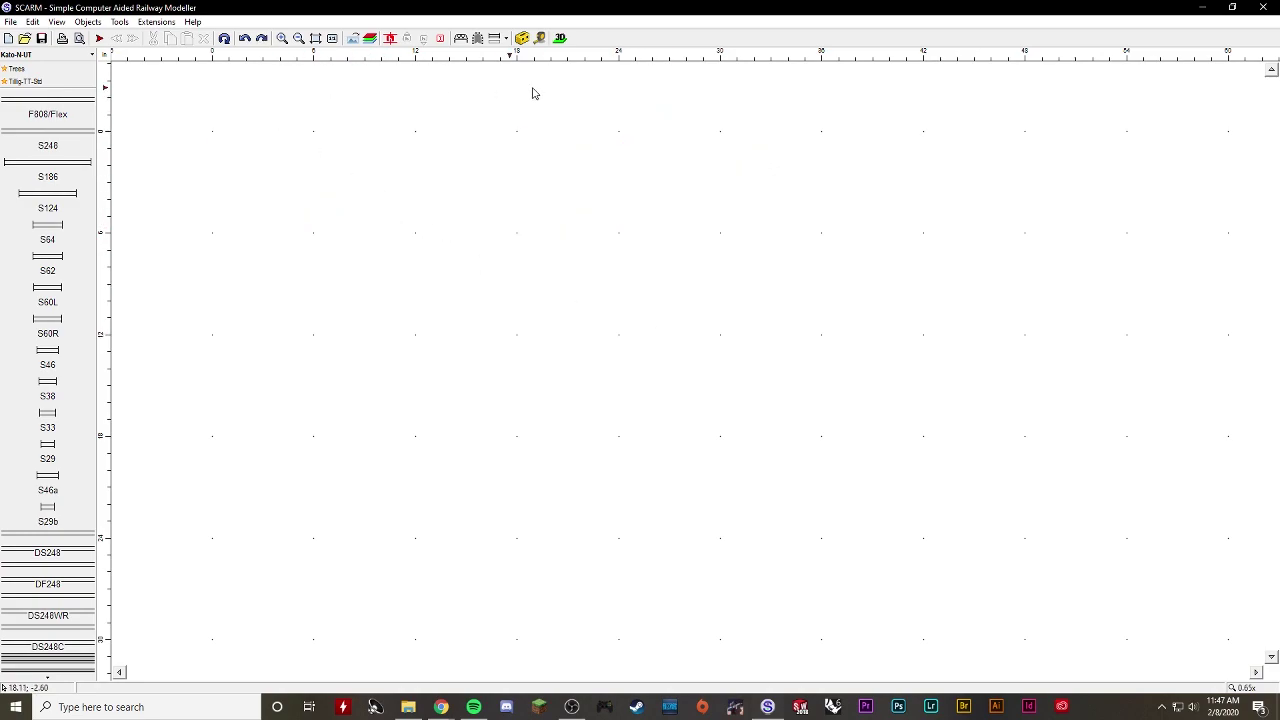
left_click(121, 22)
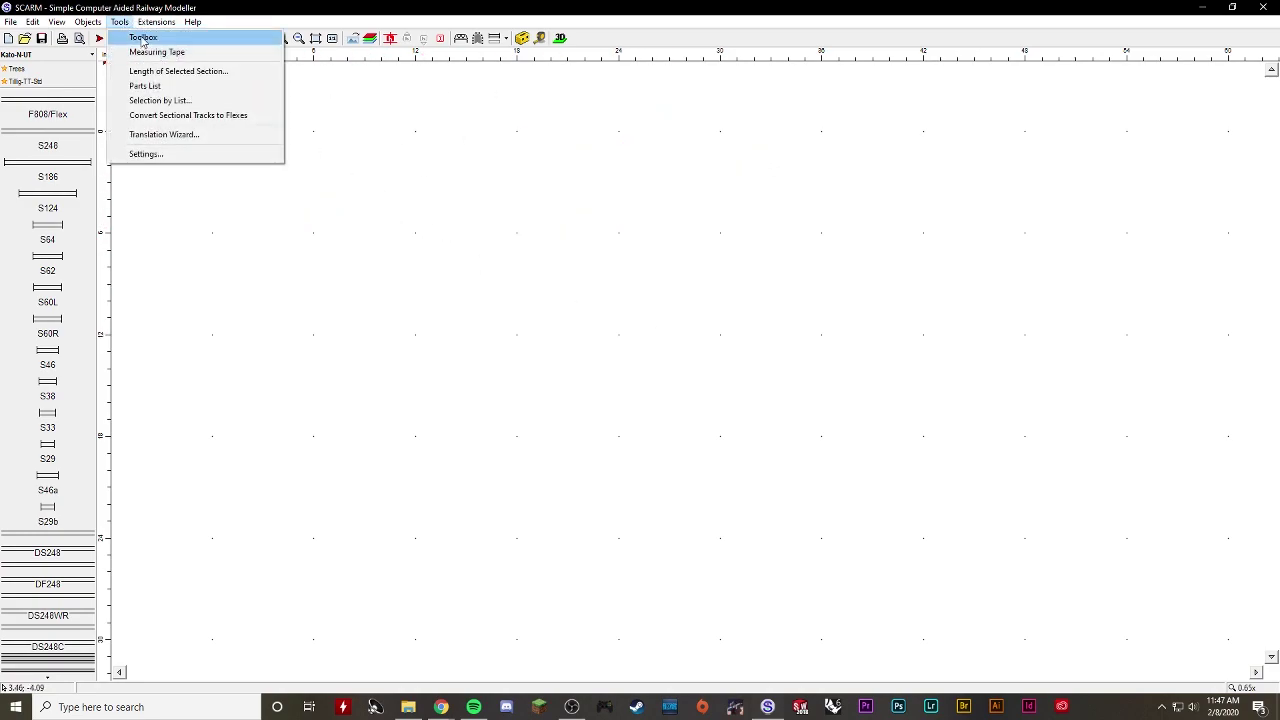
left_click(140, 38)
left_click(885, 370)
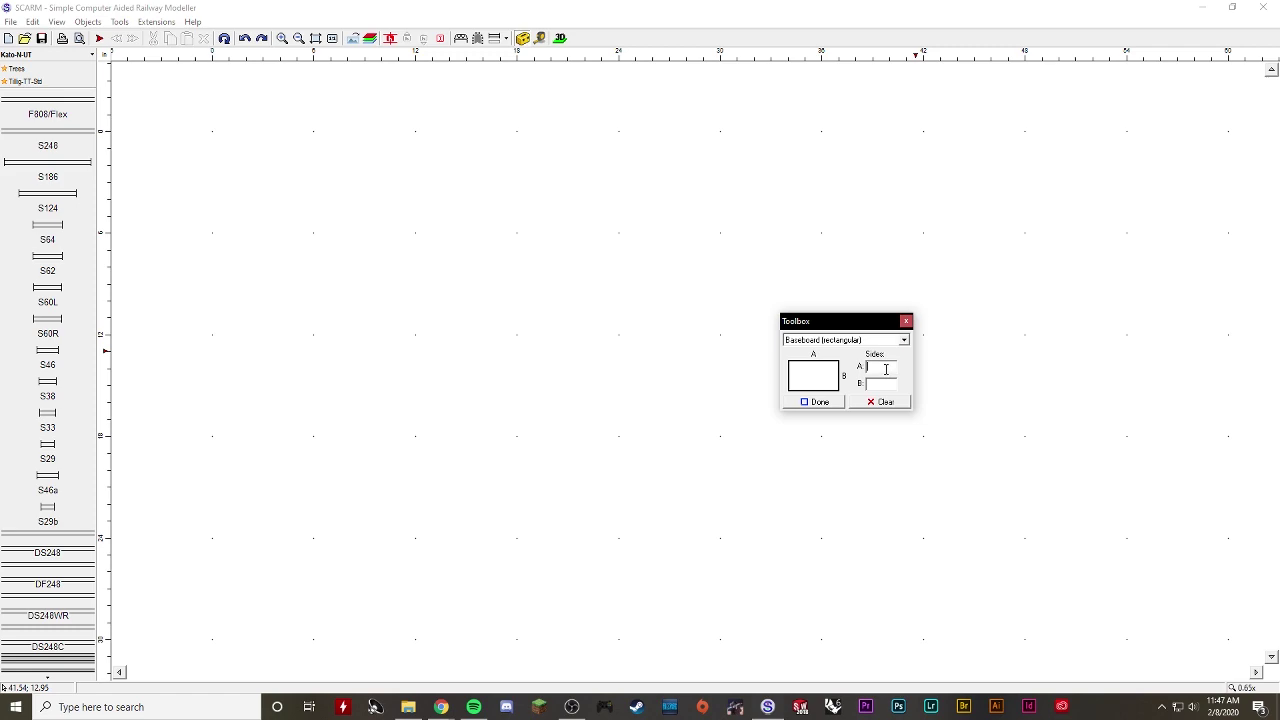
type("48")
type("24")
left_click(820, 402)
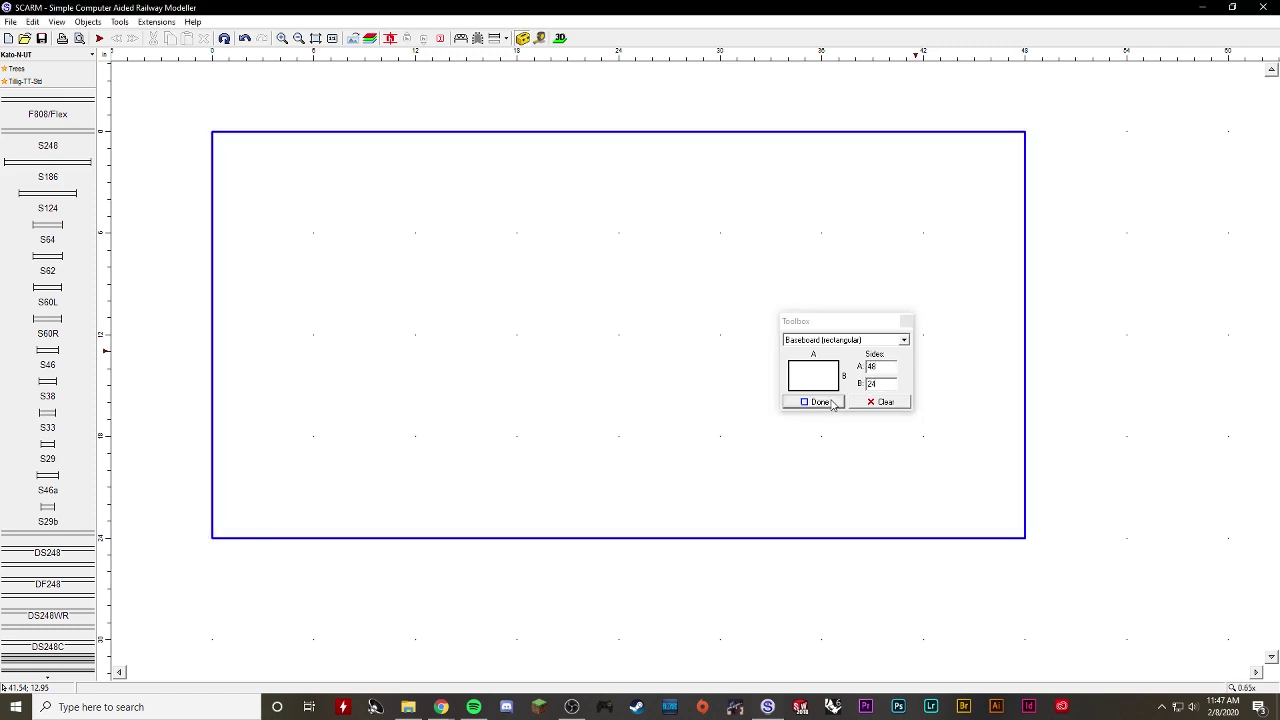
left_click(905, 321)
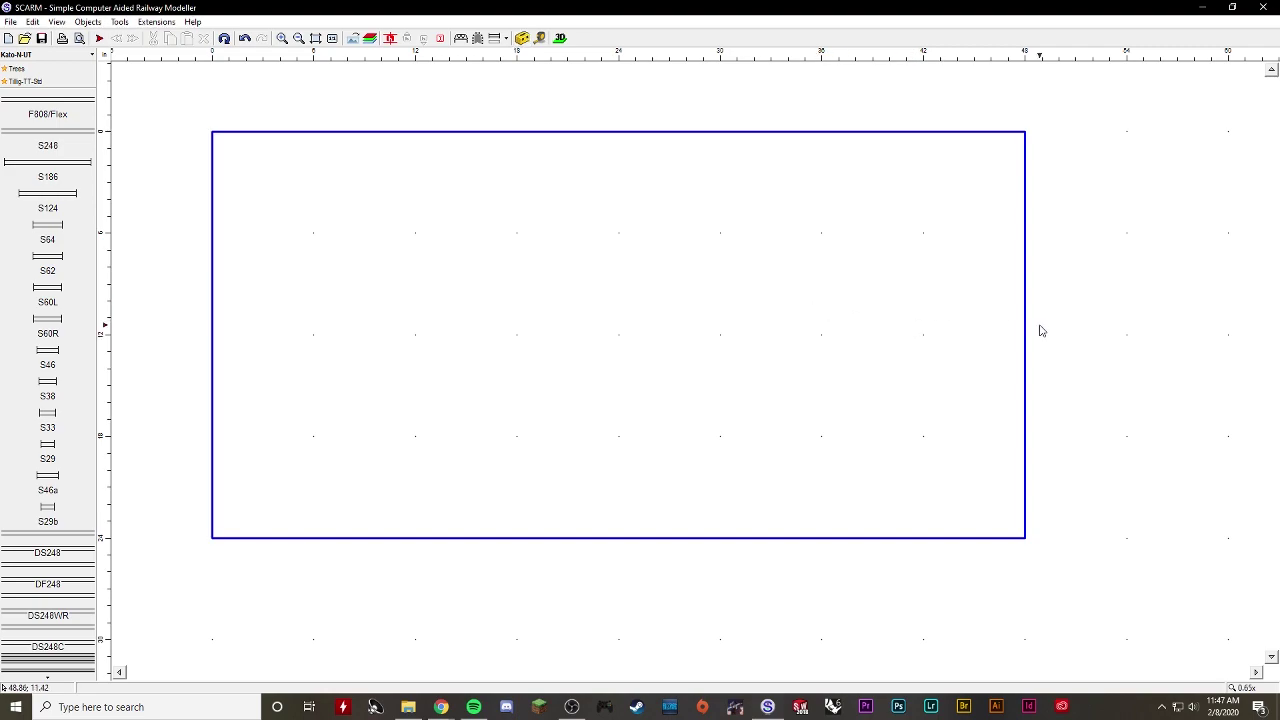